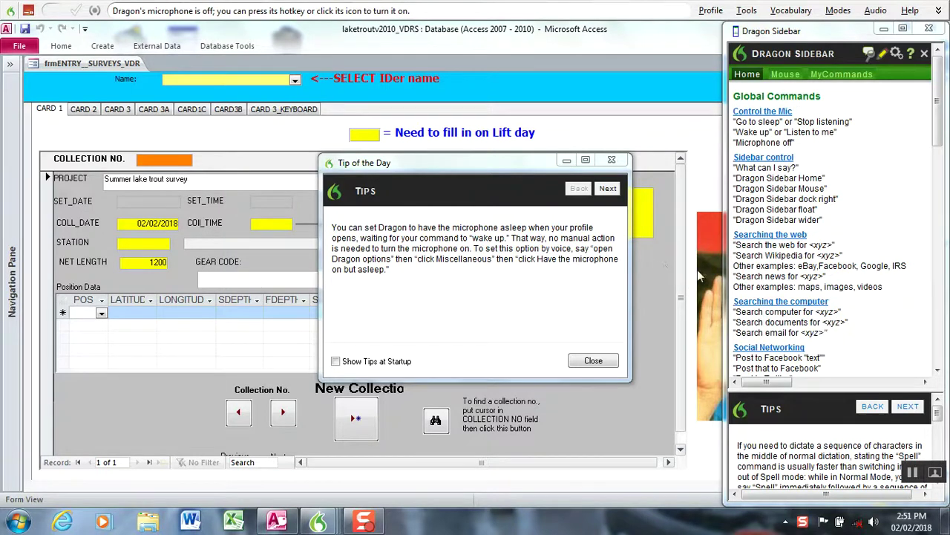
Step: Dismiss the Tip of the Day and close the Dragon Sidebar so it doesn't show next time
{"action": "left_click", "coordinate": [612, 160]}
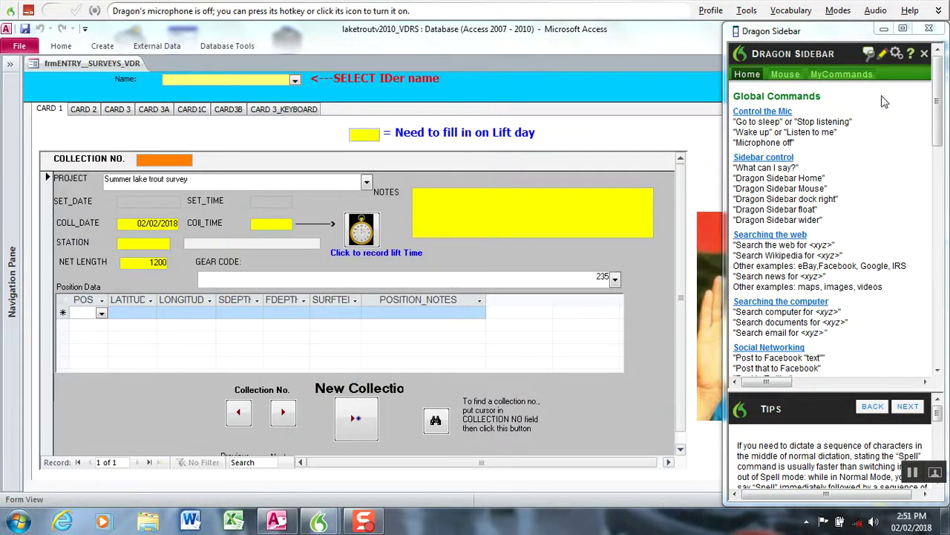
{"action": "left_click", "coordinate": [934, 35]}
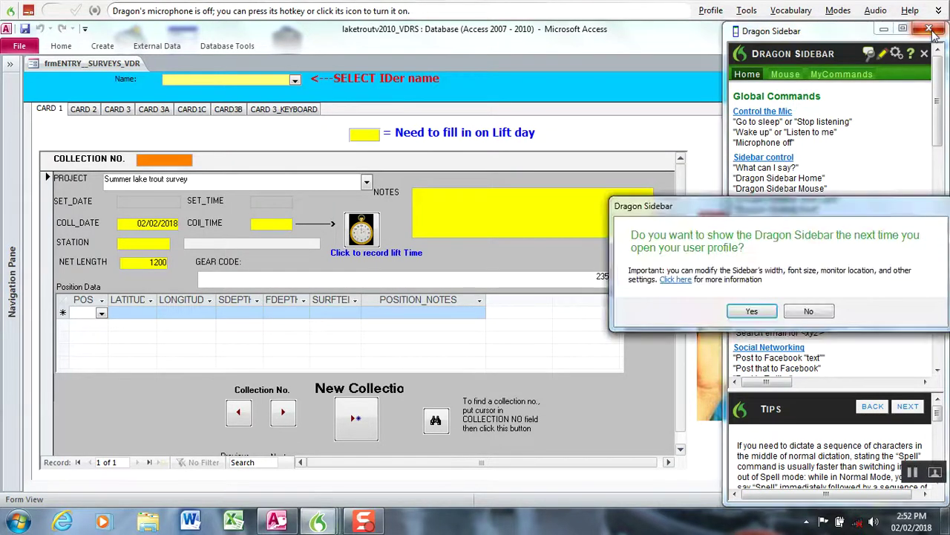
{"action": "left_click", "coordinate": [805, 311]}
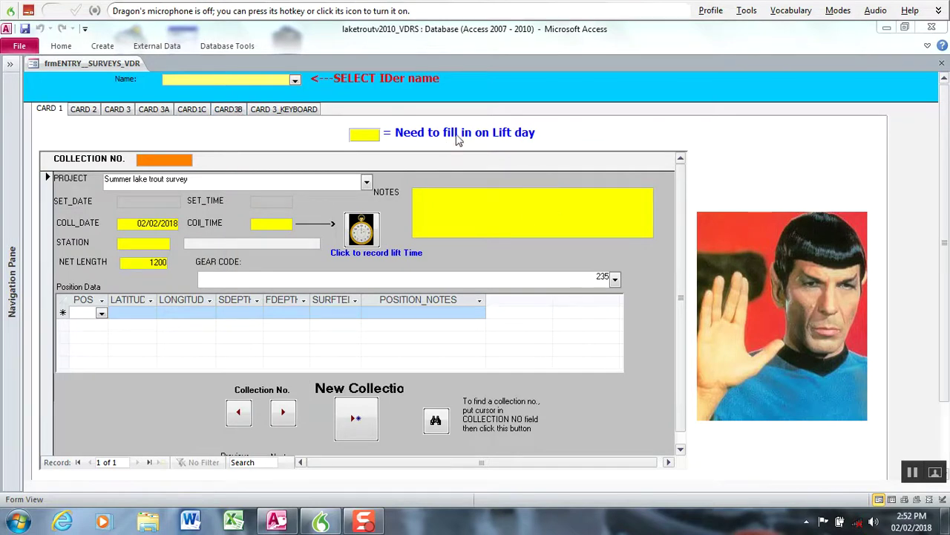
{"action": "left_click", "coordinate": [723, 9]}
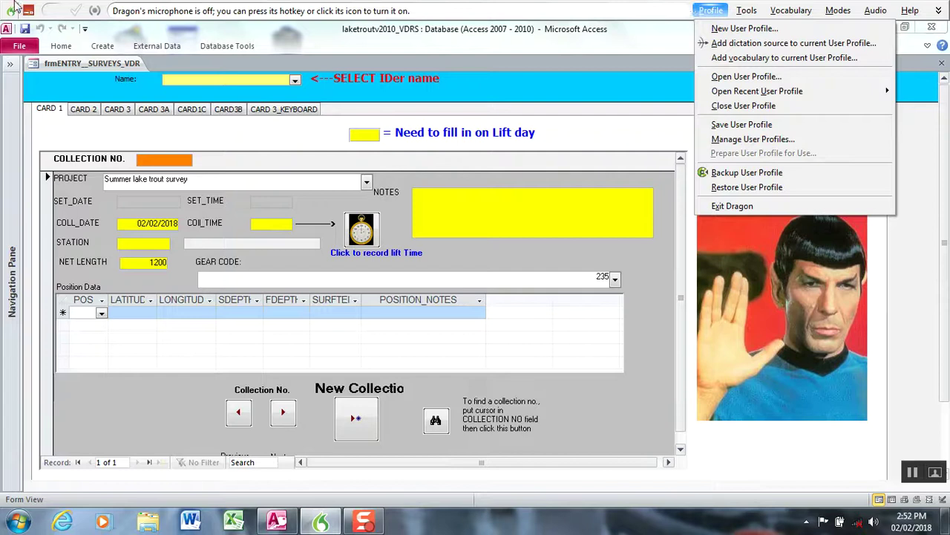
Step: Switch the DragonBar to Floating mode and drag it to the top-right corner
{"action": "left_click", "coordinate": [11, 10]}
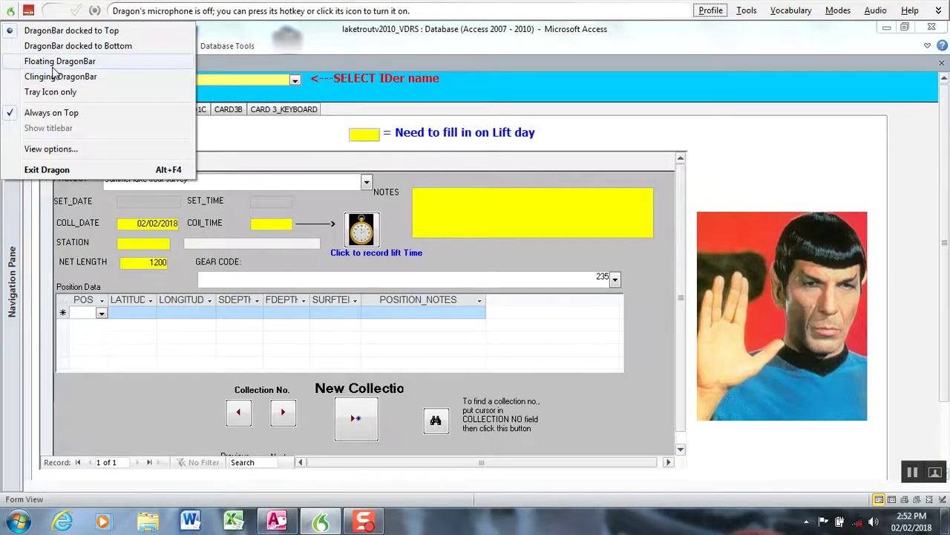
{"action": "left_click", "coordinate": [54, 64]}
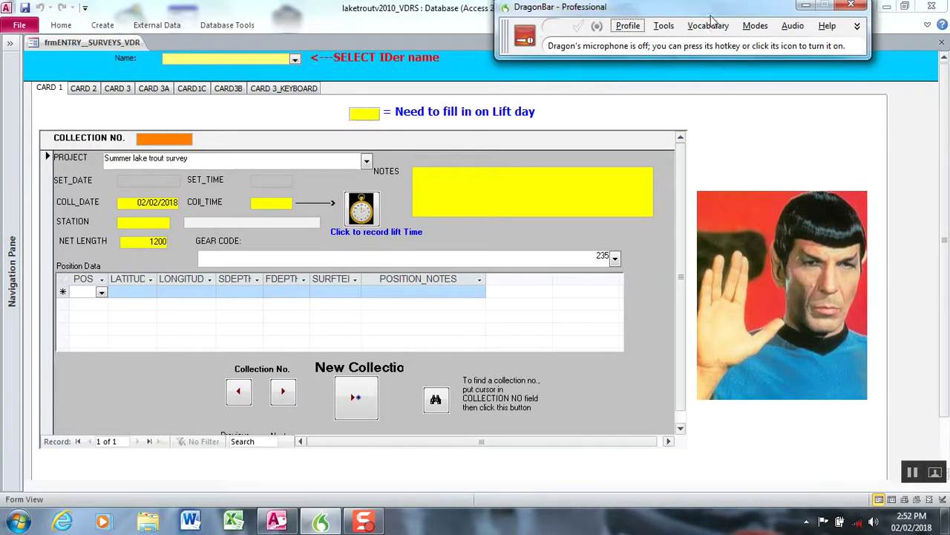
{"action": "left_click_drag", "start_coordinate": [711, 16], "coordinate": [784, 15]}
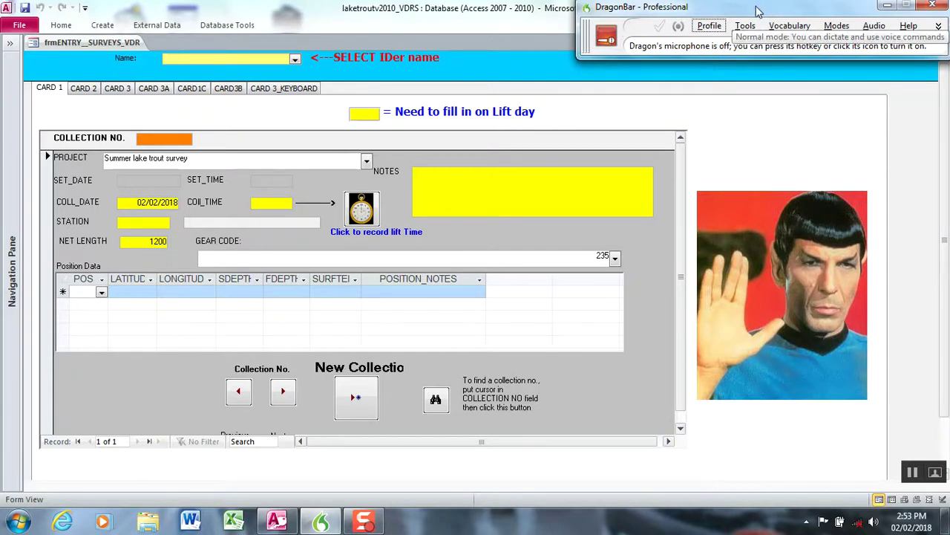
{"action": "left_click", "coordinate": [608, 38]}
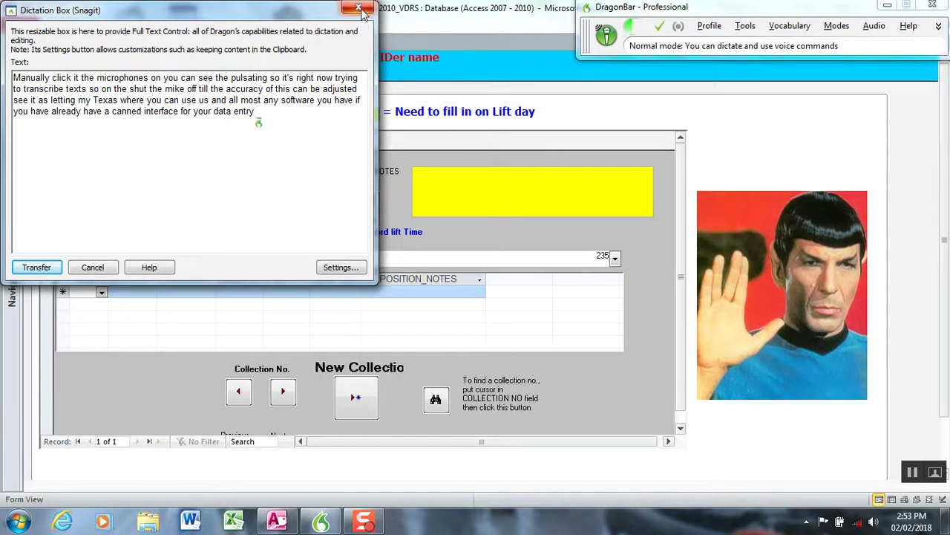
{"action": "left_click", "coordinate": [606, 36]}
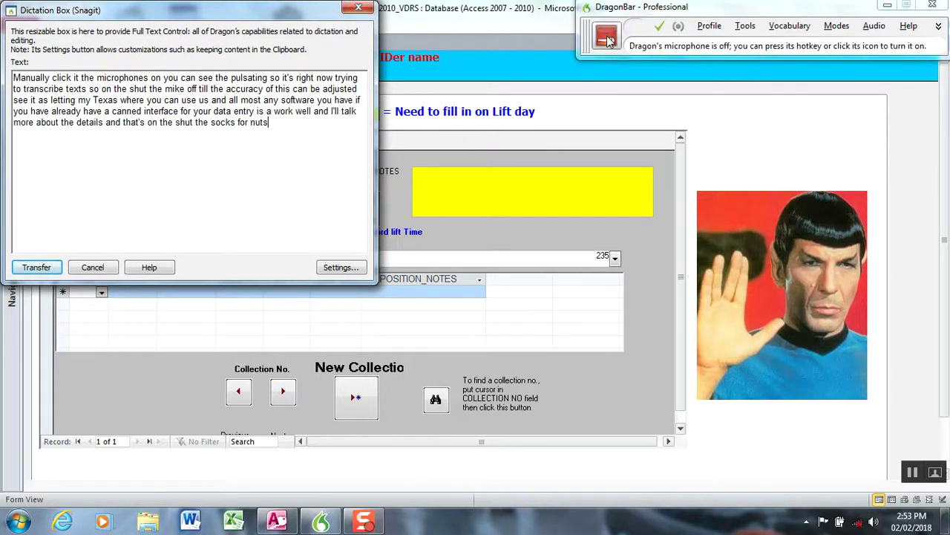
{"action": "left_click", "coordinate": [366, 12]}
{"action": "left_click", "coordinate": [239, 189]}
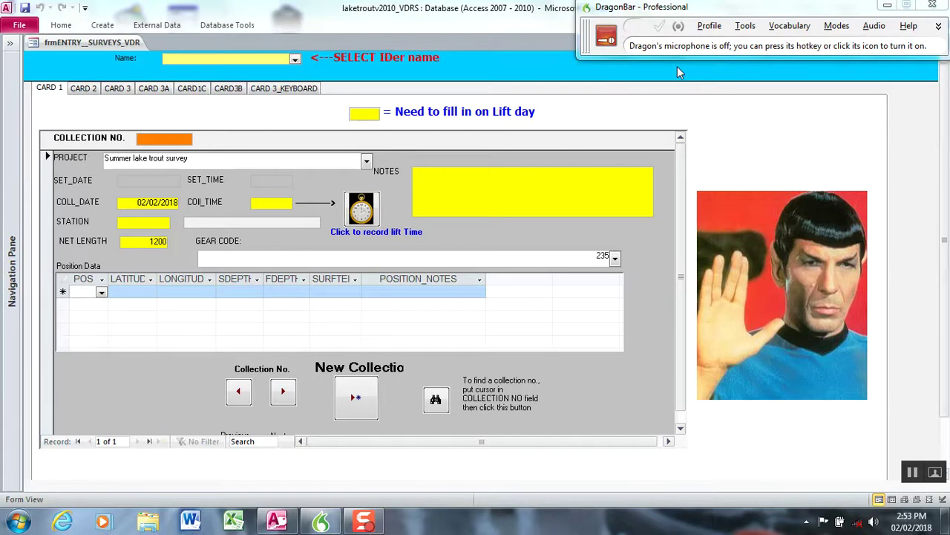
Step: Glance at the Profile menu, then open Tools > Command Browser
{"action": "left_click", "coordinate": [716, 29]}
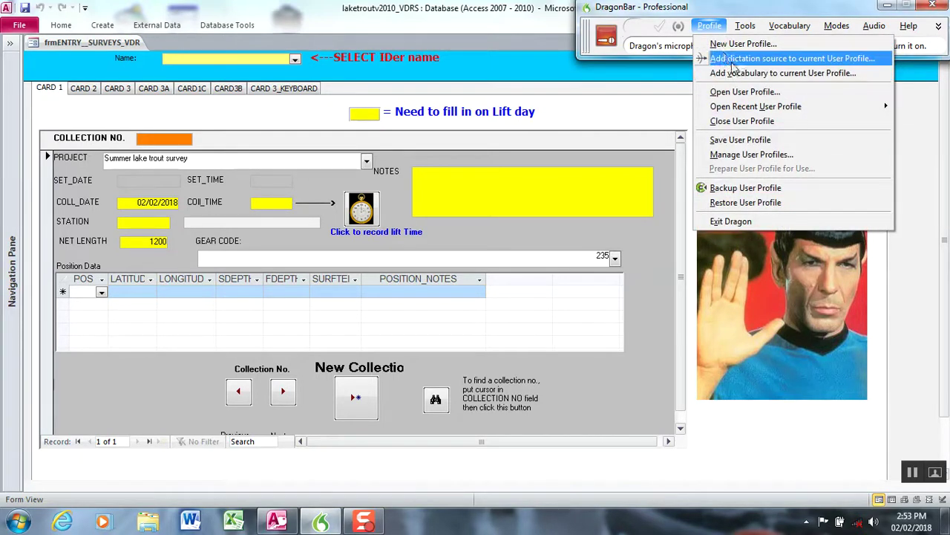
{"action": "left_click", "coordinate": [714, 15]}
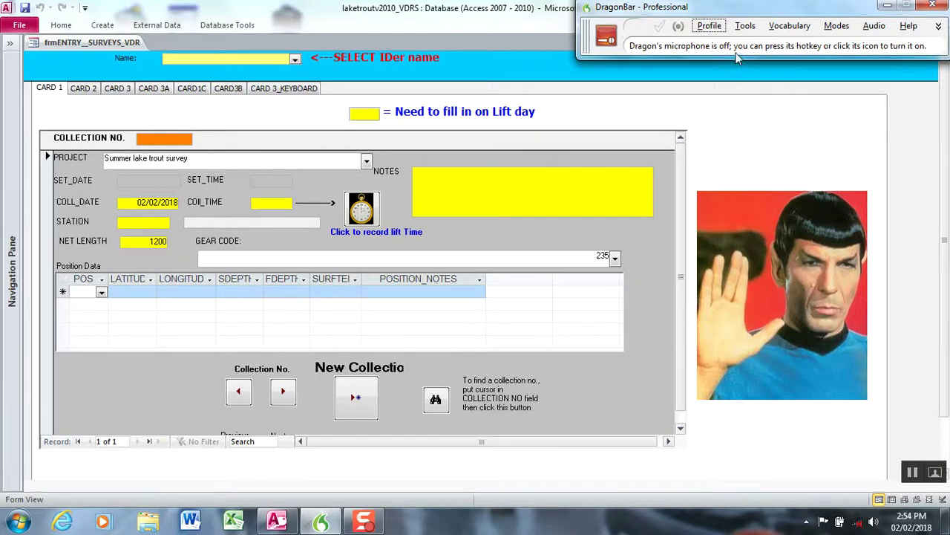
{"action": "left_click", "coordinate": [747, 30]}
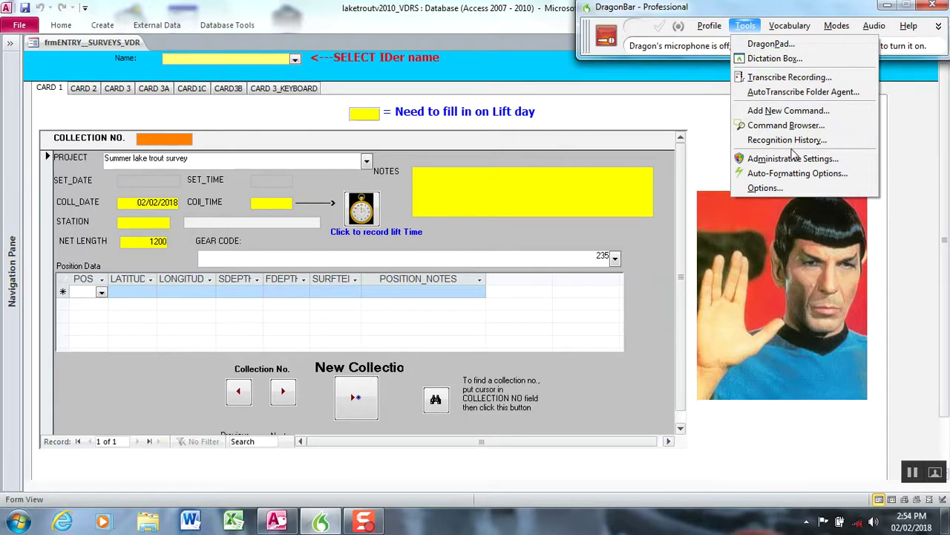
{"action": "left_click", "coordinate": [787, 125]}
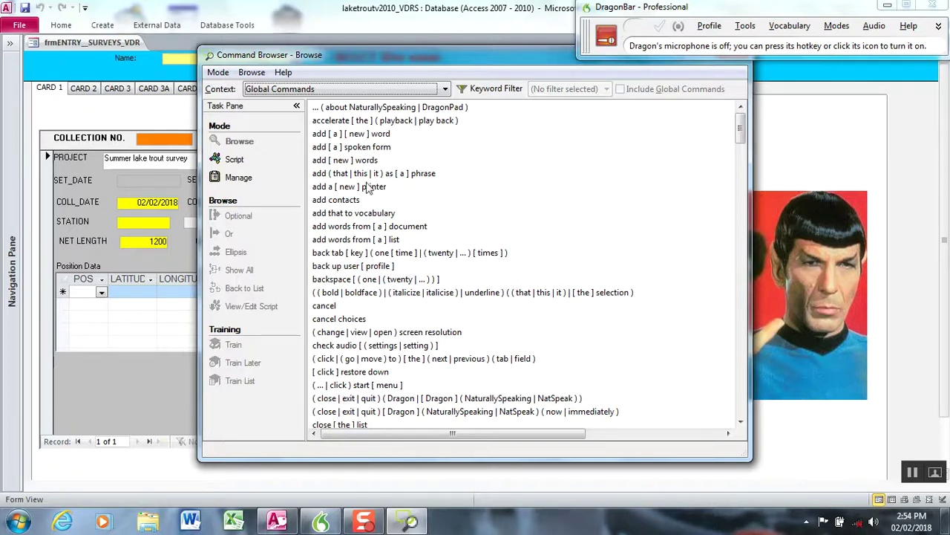
Step: Switch the Command Browser's Mode to Script
{"action": "left_click", "coordinate": [246, 161]}
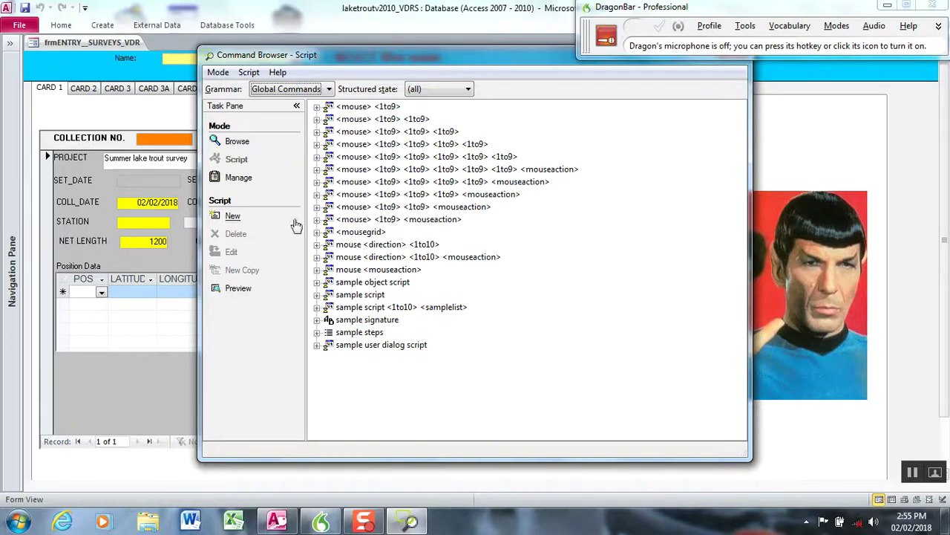
Step: Create a new MyCommand and type klingon as its name
{"action": "left_click", "coordinate": [232, 216]}
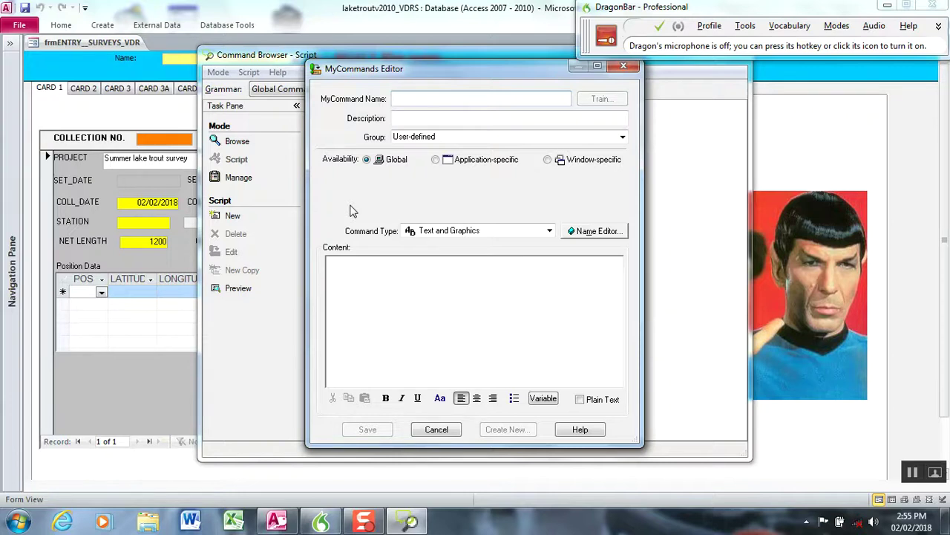
{"action": "type", "text": "kl"}
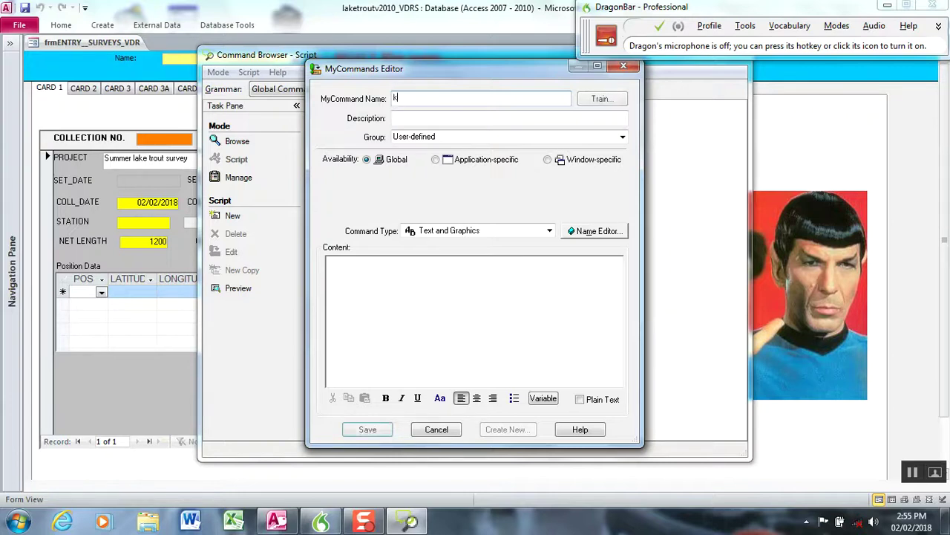
{"action": "type", "text": "ingon"}
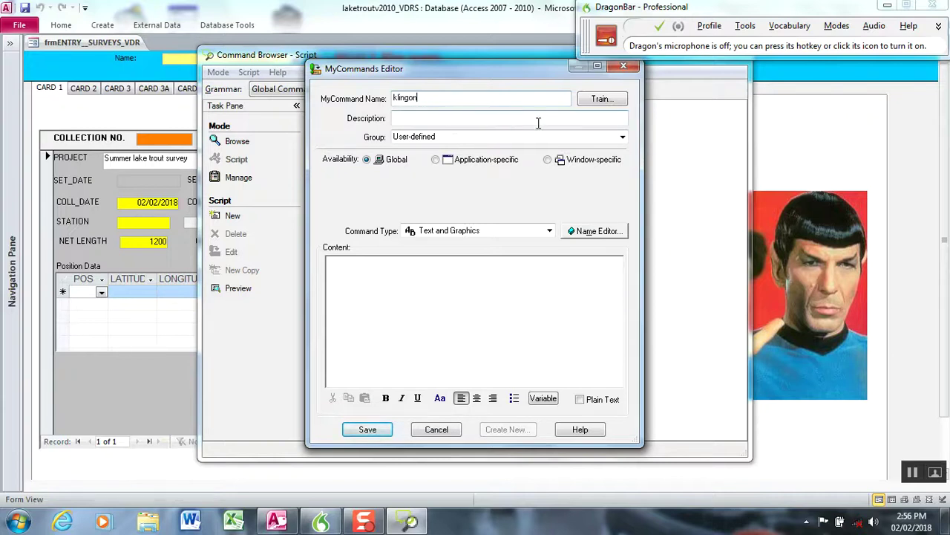
Step: Train Dragon to recognise the spoken command name klingon
{"action": "left_click", "coordinate": [603, 99]}
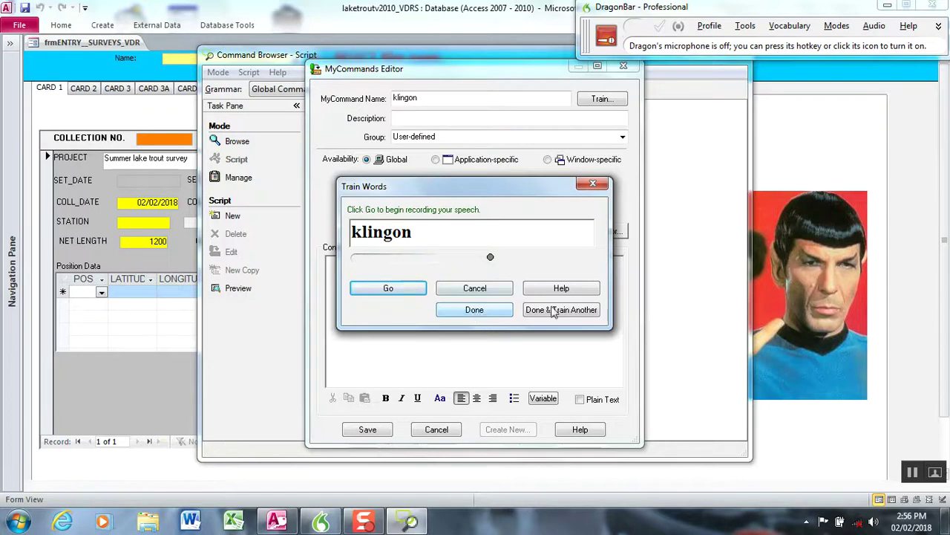
{"action": "left_click", "coordinate": [394, 290]}
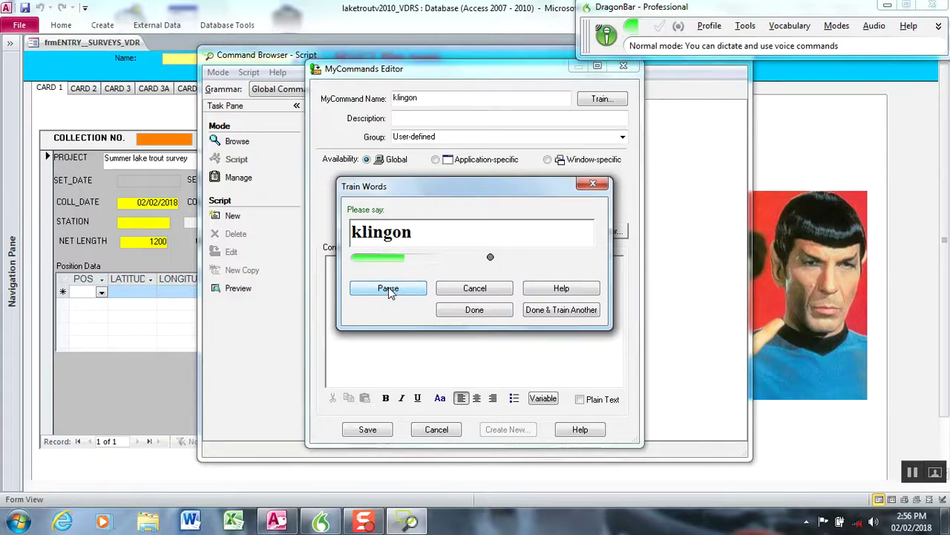
{"action": "left_click", "coordinate": [473, 310]}
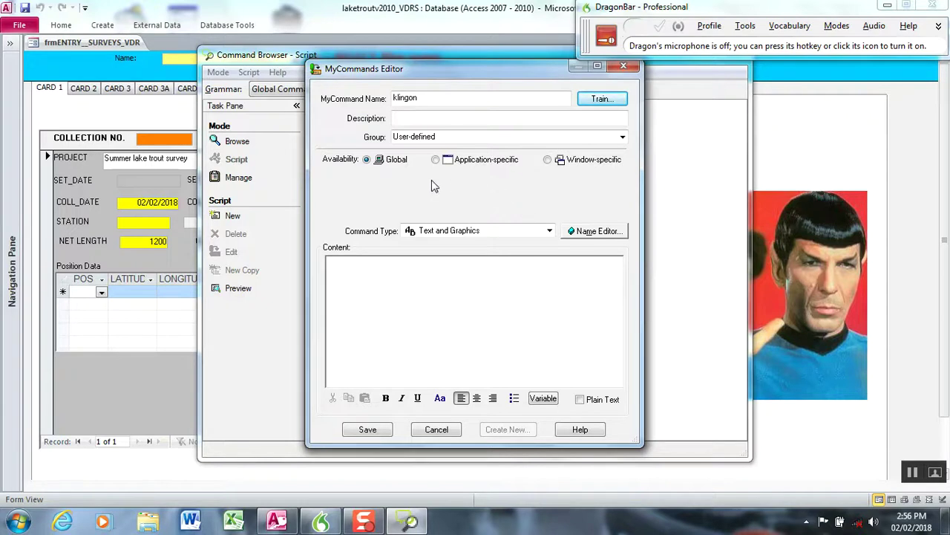
Step: Set the klingon command's type to Step-by-Step
{"action": "left_click", "coordinate": [550, 231]}
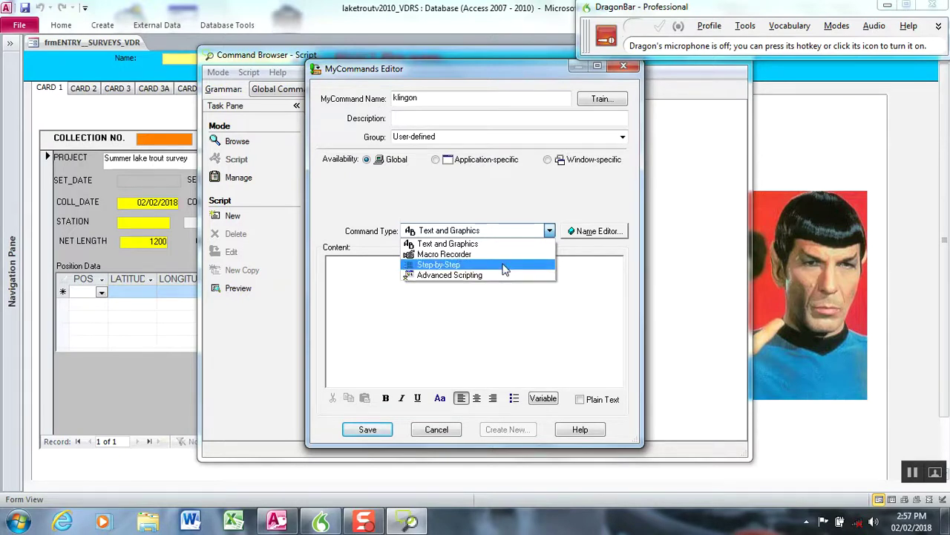
{"action": "left_click", "coordinate": [503, 266]}
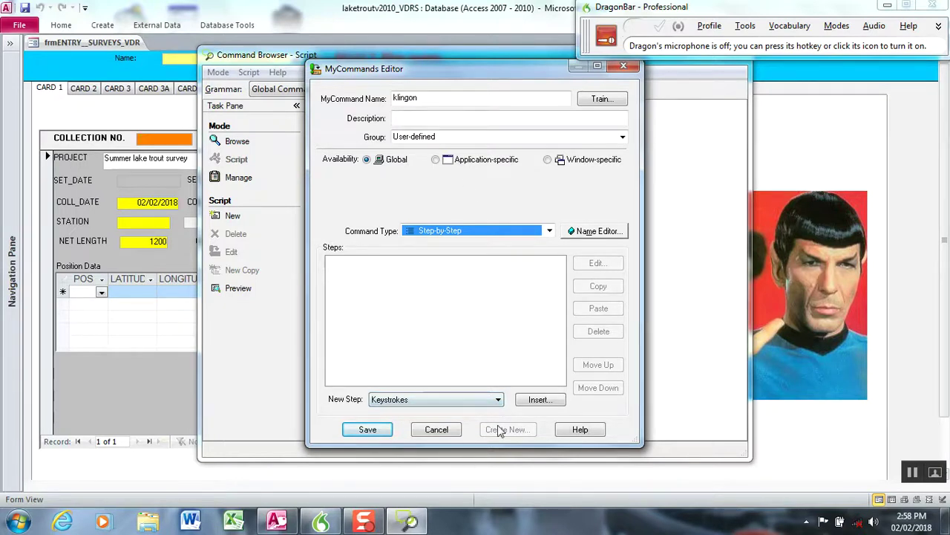
Step: Begin a Type Text step for klingon with LT as the text
{"action": "left_click", "coordinate": [498, 401]}
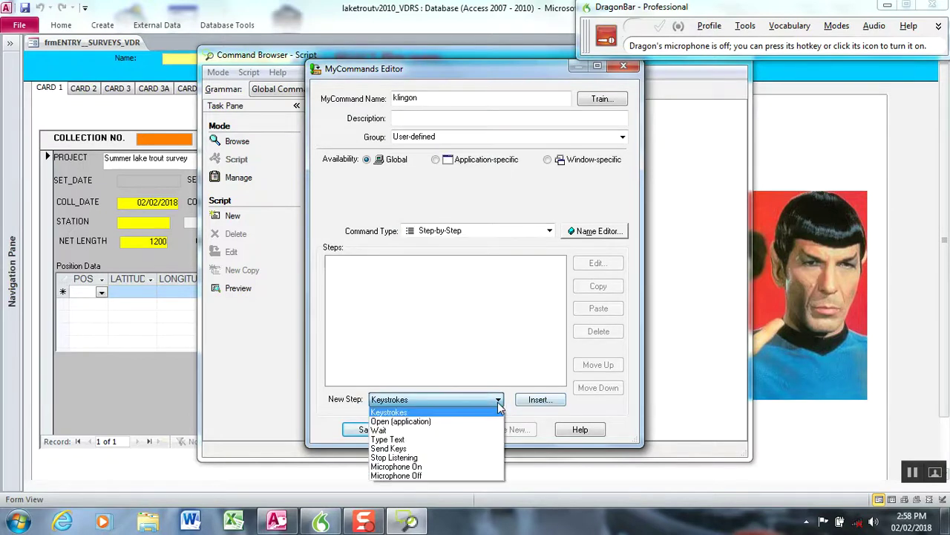
{"action": "left_click", "coordinate": [461, 443]}
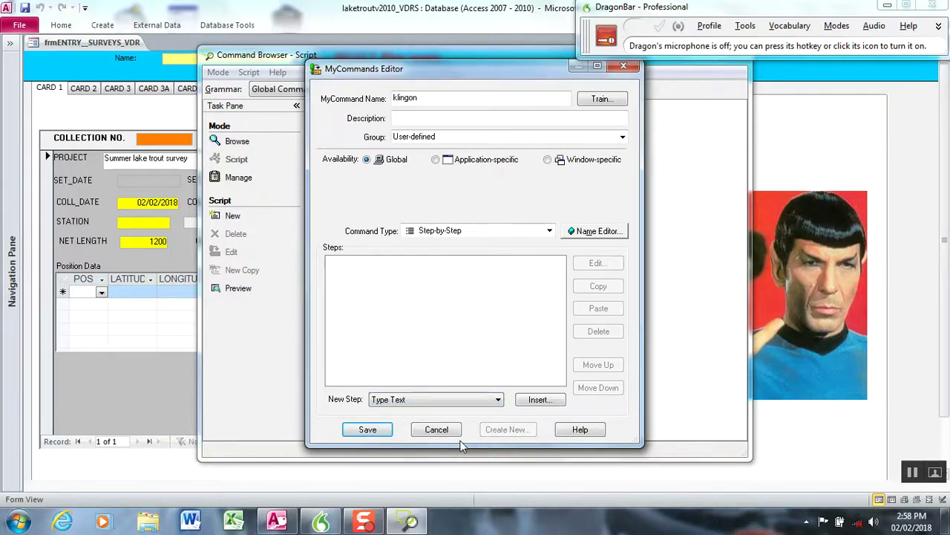
{"action": "left_click", "coordinate": [550, 405]}
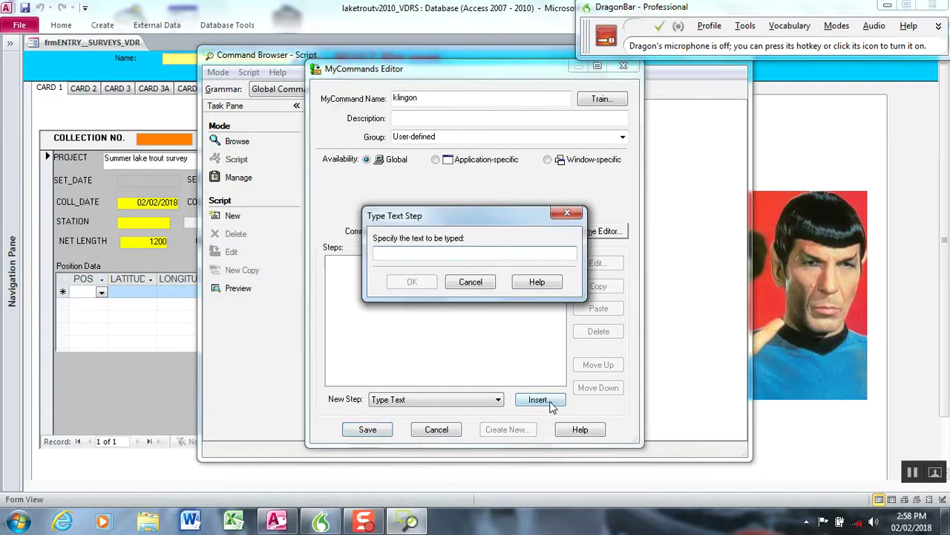
{"action": "type", "text": "LT"}
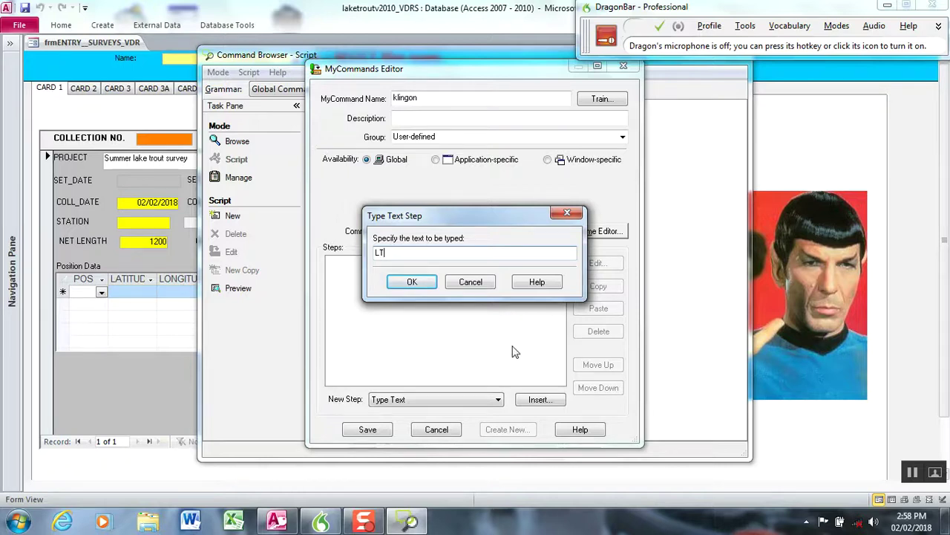
Step: Add the Type "LT" step to klingon, cancelling a stray extra Type Text dialog
{"action": "left_click", "coordinate": [415, 284]}
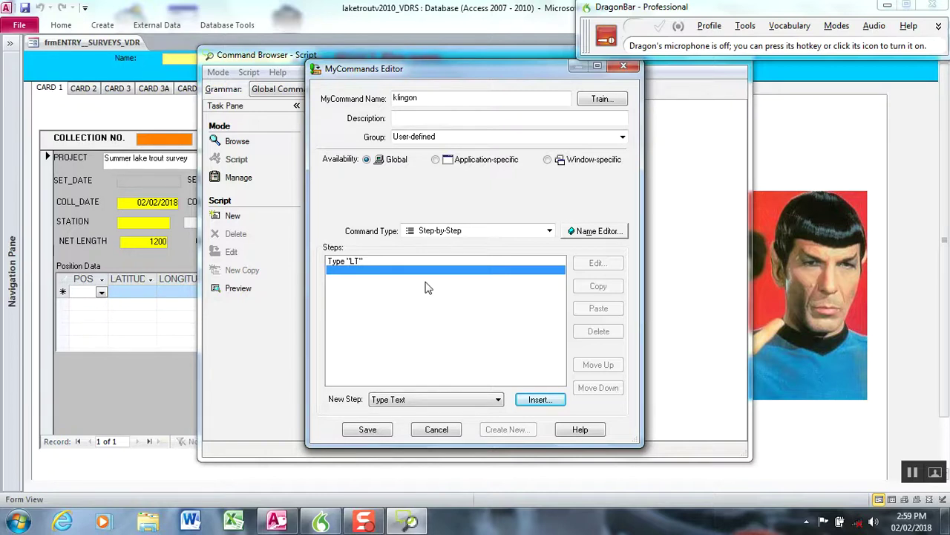
{"action": "left_click", "coordinate": [536, 401]}
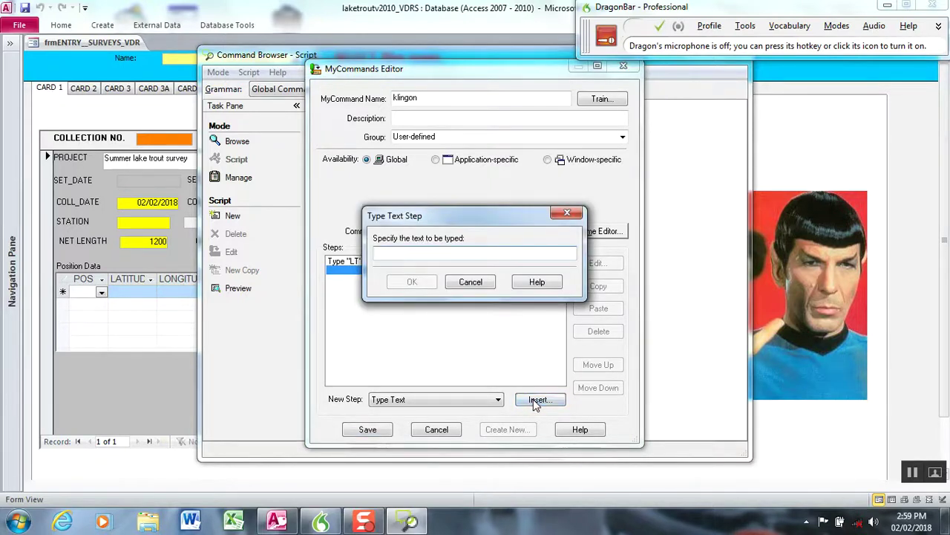
{"action": "left_click", "coordinate": [477, 286]}
{"action": "left_click", "coordinate": [497, 400]}
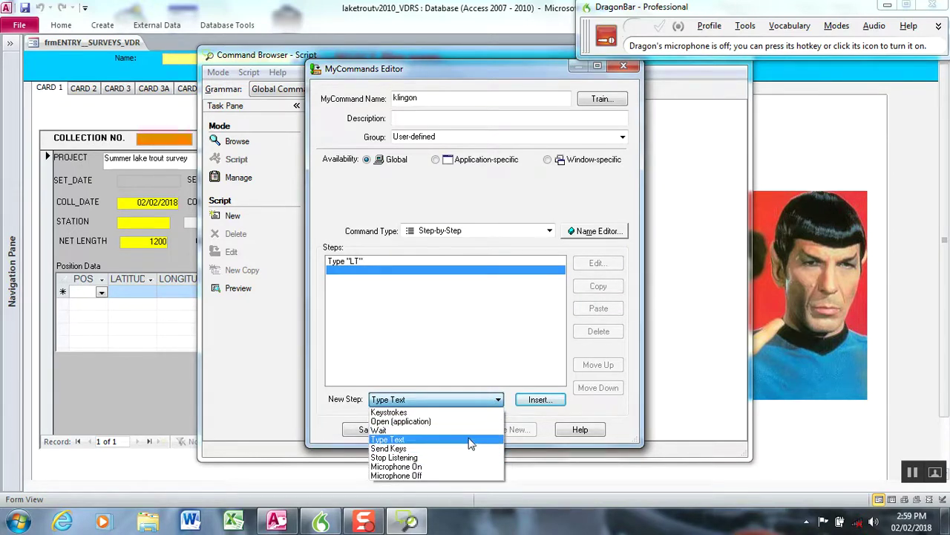
Step: Add a Press Tab keystroke step after LT and save the klingon command
{"action": "left_click", "coordinate": [463, 412]}
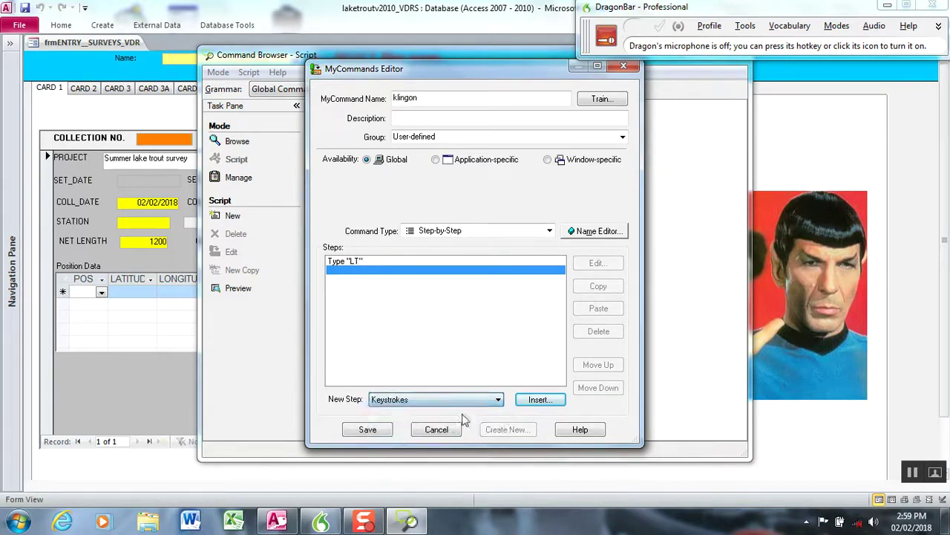
{"action": "left_click", "coordinate": [538, 400]}
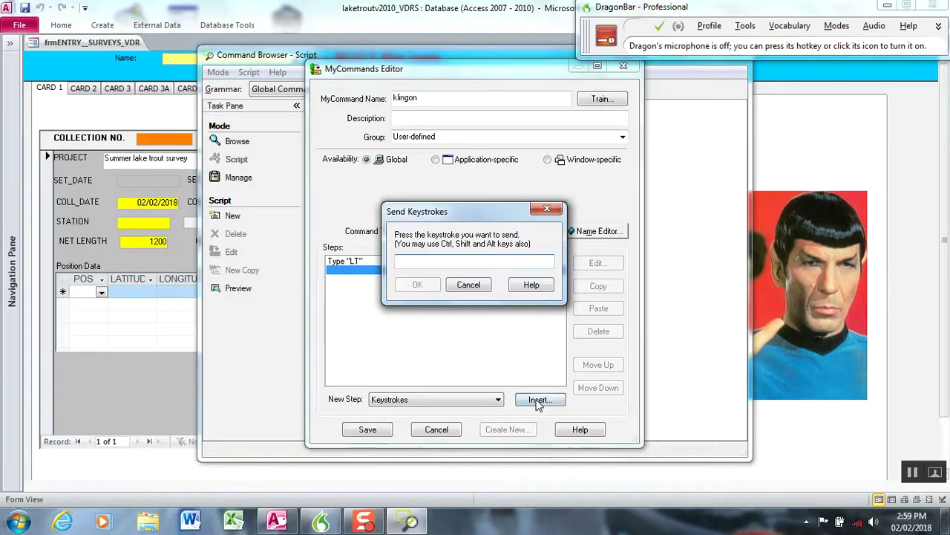
{"action": "key", "text": "Tab"}
{"action": "left_click", "coordinate": [418, 285]}
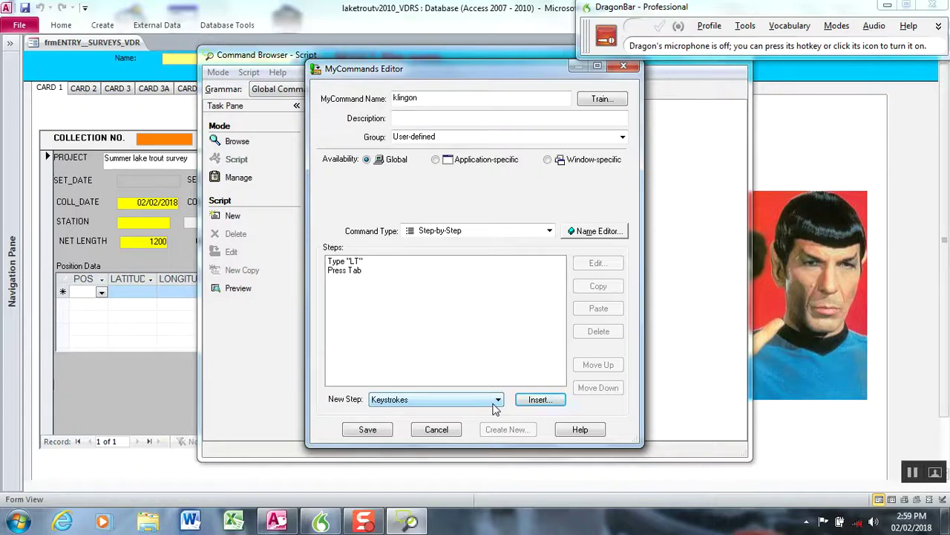
{"action": "left_click", "coordinate": [382, 434]}
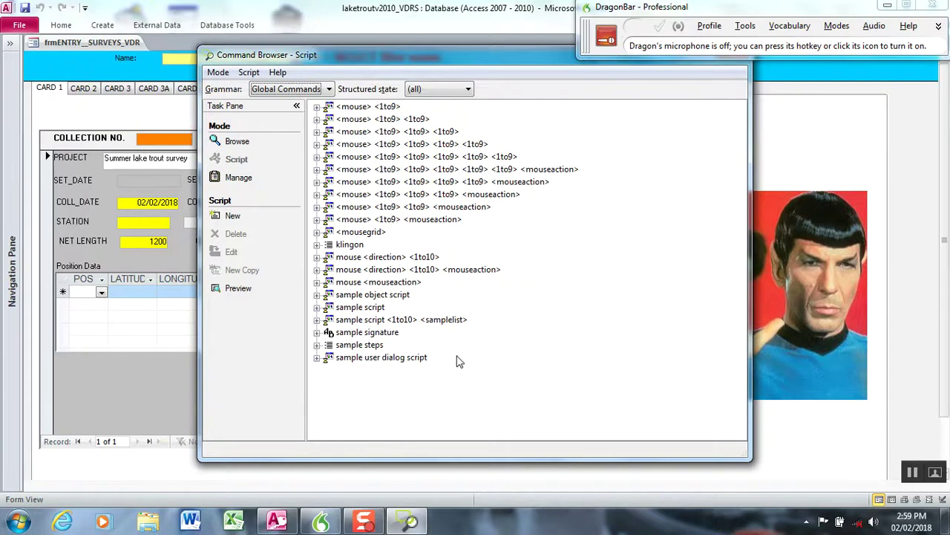
Step: Select the klingon command, expand it to show its spoken phrase, and view its steps without changes
{"action": "left_click", "coordinate": [353, 247]}
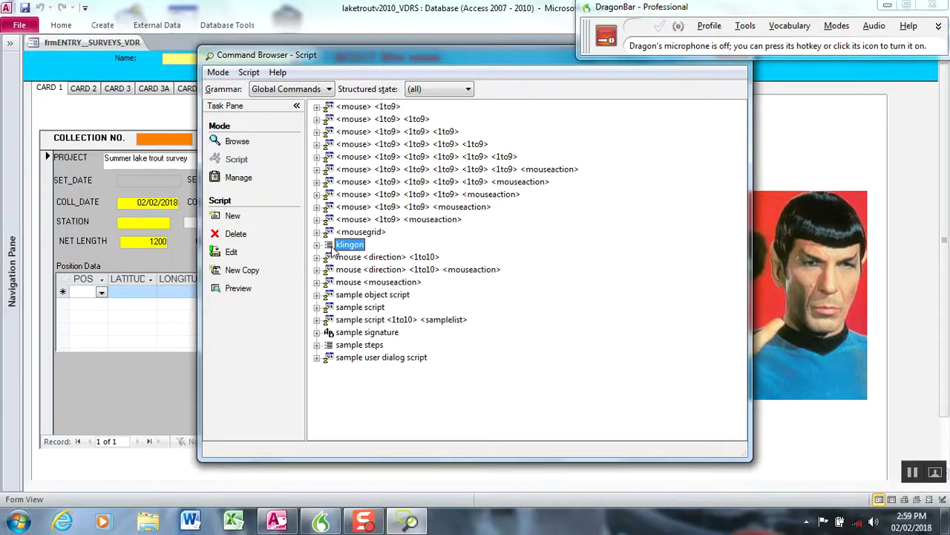
{"action": "left_click", "coordinate": [317, 245]}
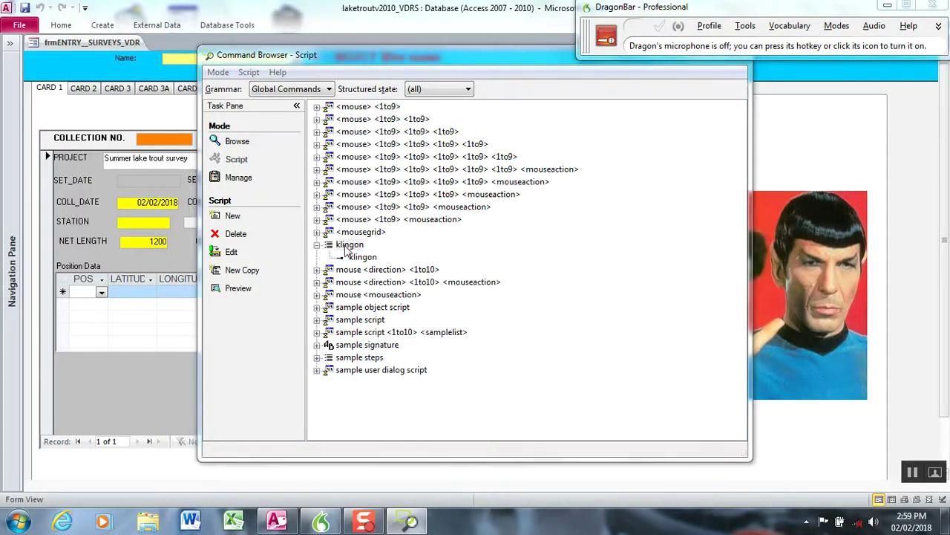
{"action": "double_click", "coordinate": [347, 251]}
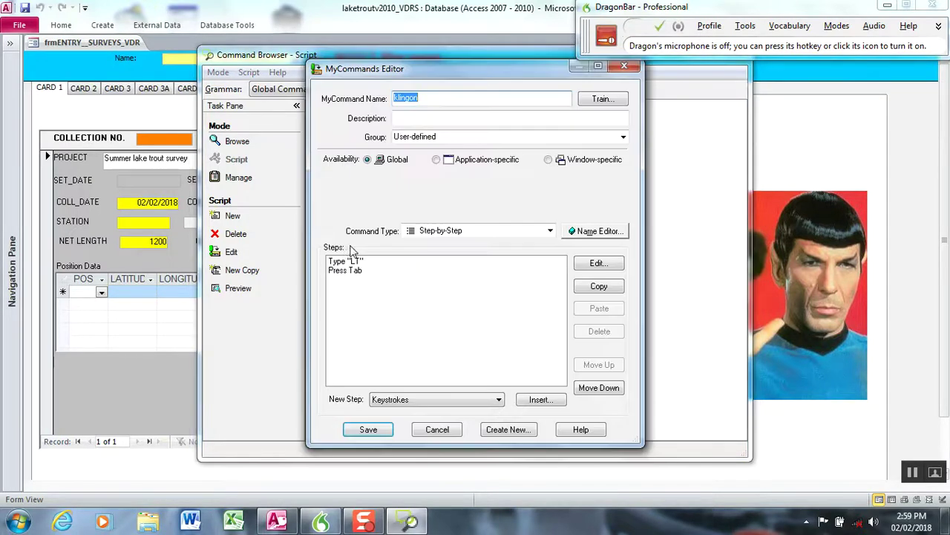
{"action": "left_click", "coordinate": [438, 429]}
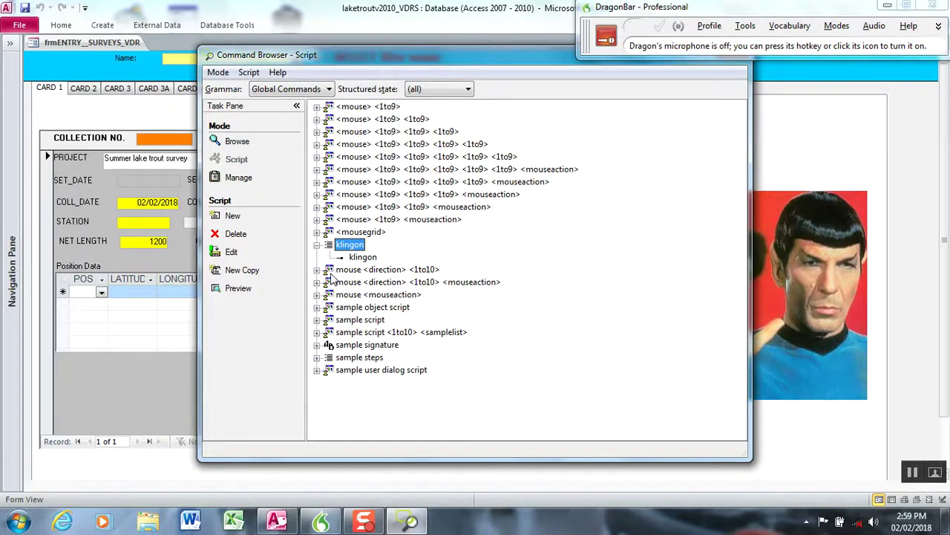
Step: Expand and collapse the mouse direction command, collapse klingon, and shift the browser window down slightly
{"action": "left_click", "coordinate": [336, 270]}
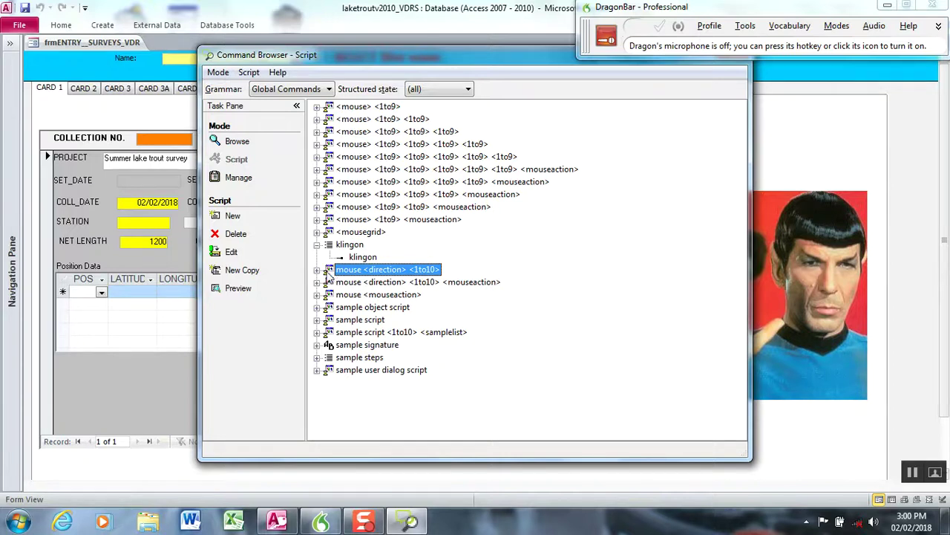
{"action": "left_click", "coordinate": [317, 269]}
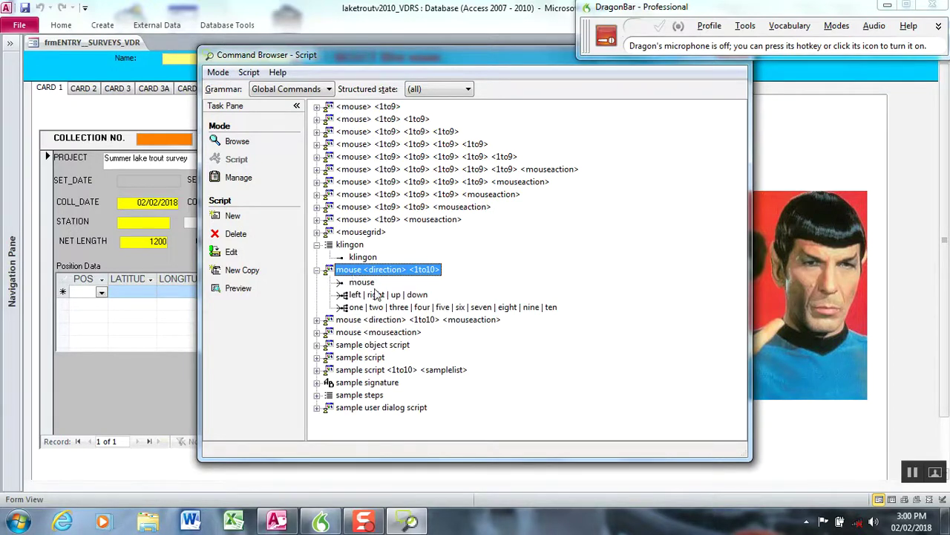
{"action": "left_click", "coordinate": [317, 269]}
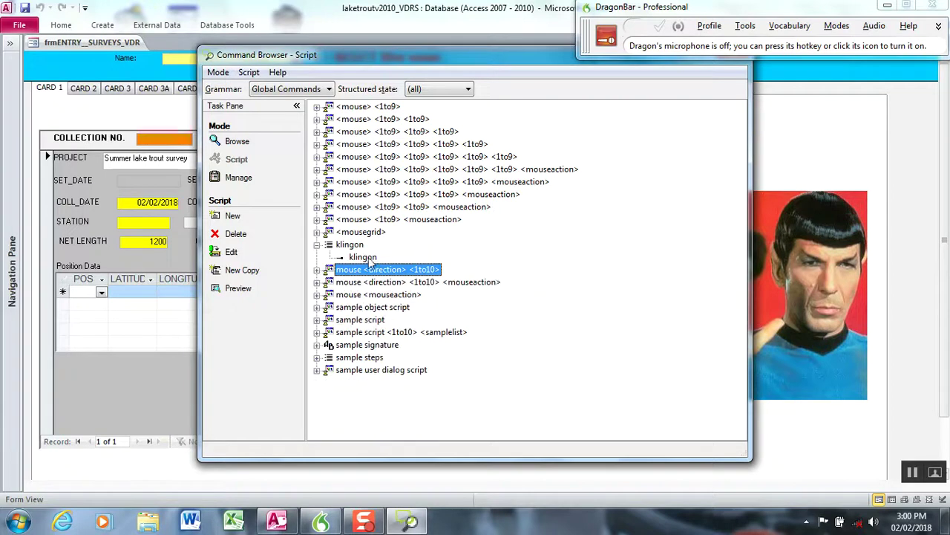
{"action": "left_click", "coordinate": [317, 245]}
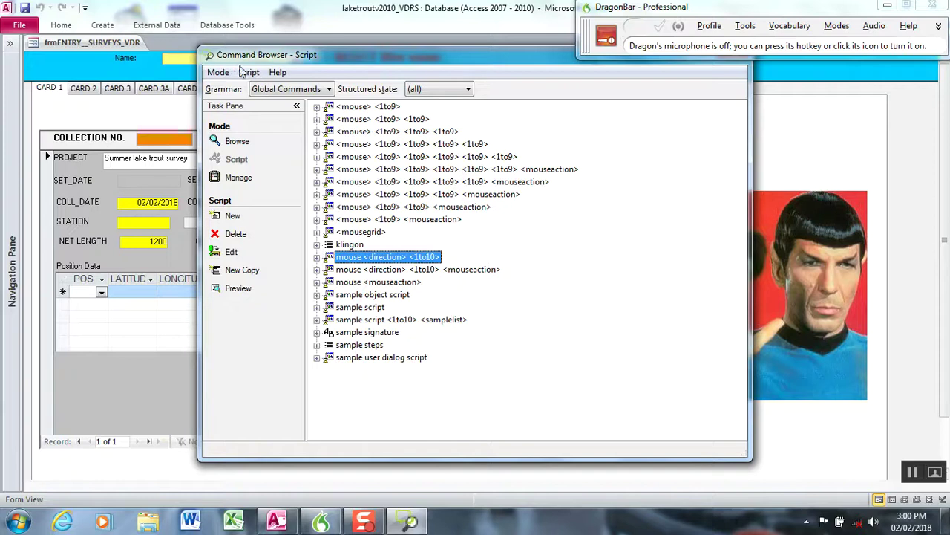
{"action": "left_click_drag", "start_coordinate": [550, 60], "coordinate": [557, 99]}
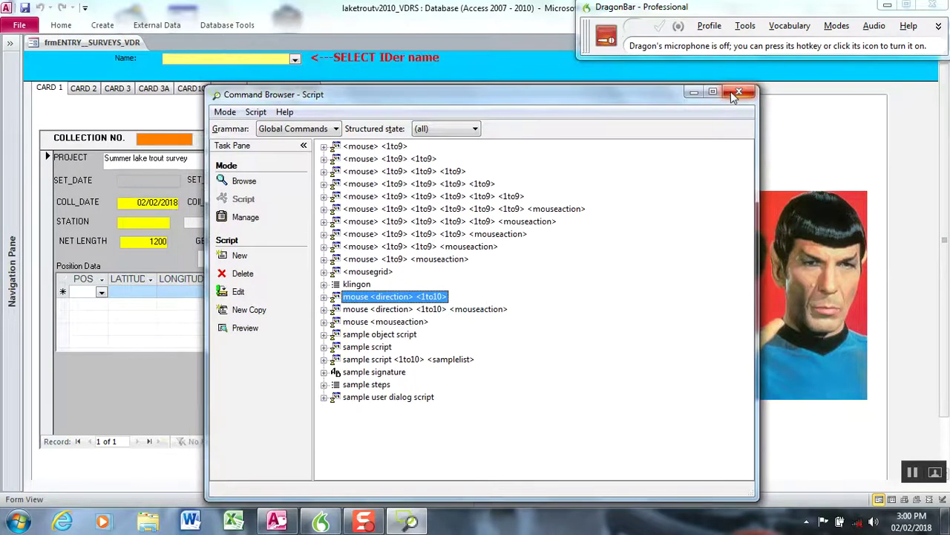
Step: Close the Command Browser, pick the identifier from the Name list to load collection 9902, and show CARD 3
{"action": "left_click", "coordinate": [738, 92]}
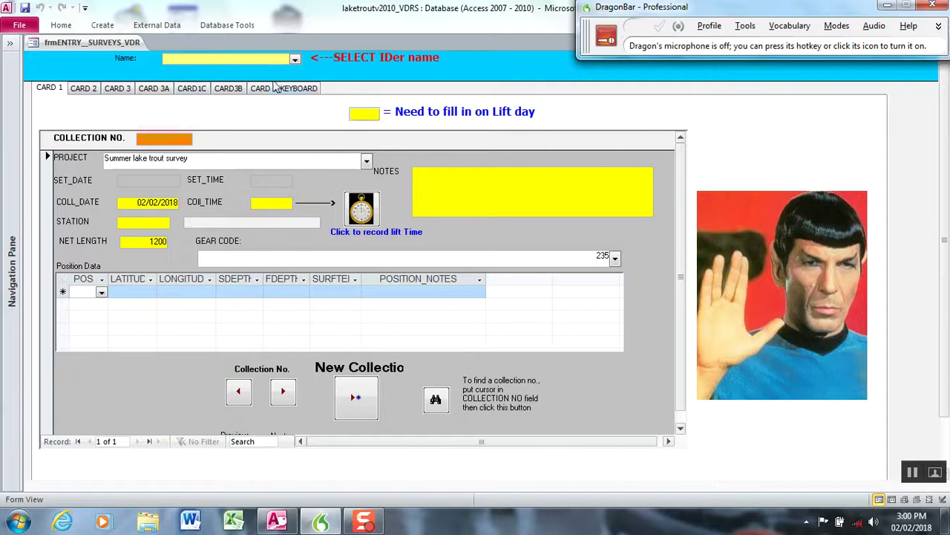
{"action": "left_click", "coordinate": [294, 61]}
{"action": "left_click", "coordinate": [285, 71]}
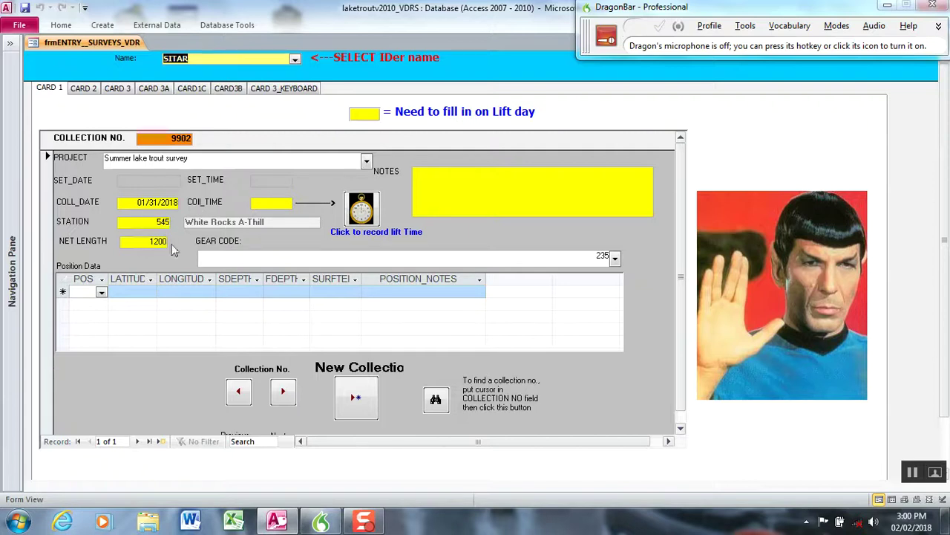
{"action": "left_click", "coordinate": [117, 88]}
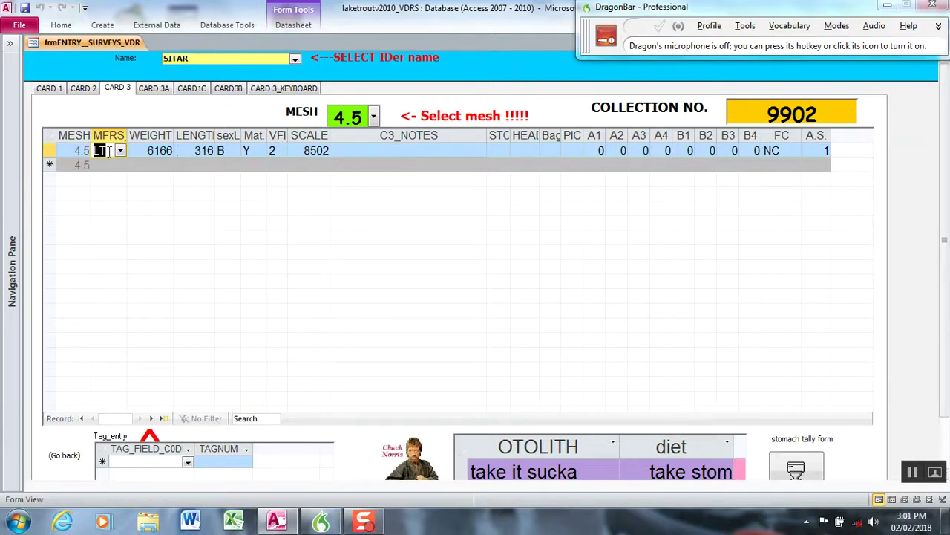
Step: Start a new CARD 3 record at MFRS and, with the mic on, say 'klingon' to enter LT
{"action": "left_click", "coordinate": [371, 151]}
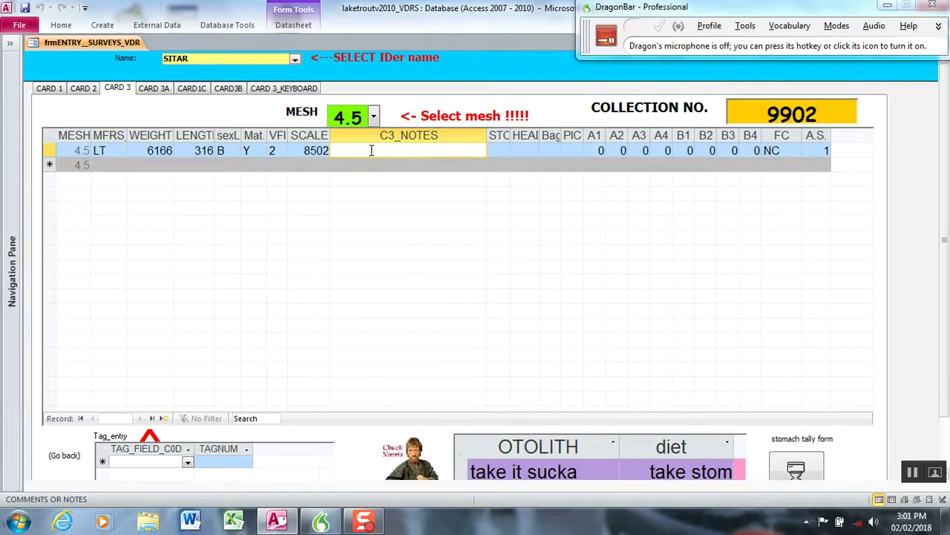
{"action": "left_click", "coordinate": [100, 164]}
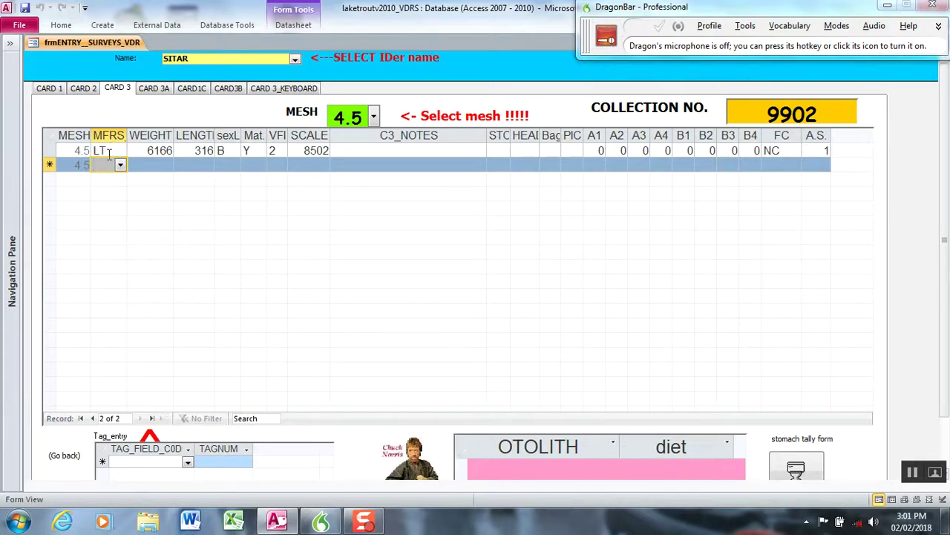
{"action": "left_click", "coordinate": [607, 35]}
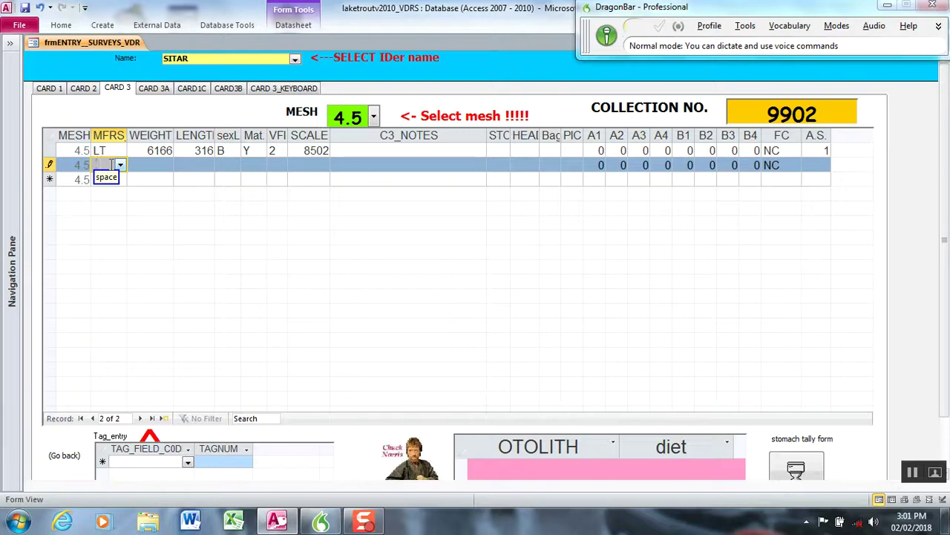
{"action": "type", "text": "LT"}
{"action": "key", "text": "Return"}
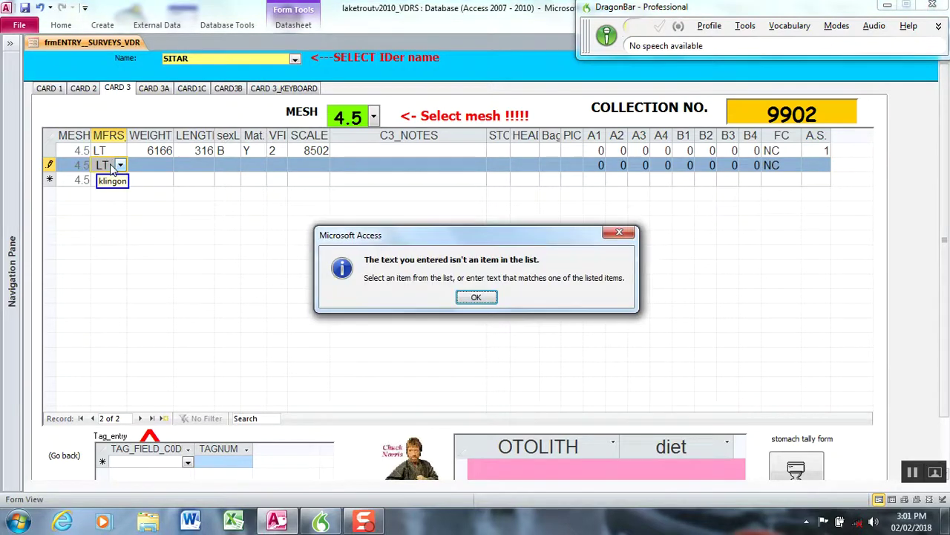
Step: Dismiss the not-in-list error, undo the rejected LT entry, and turn Dragon's microphone off
{"action": "left_click", "coordinate": [488, 300]}
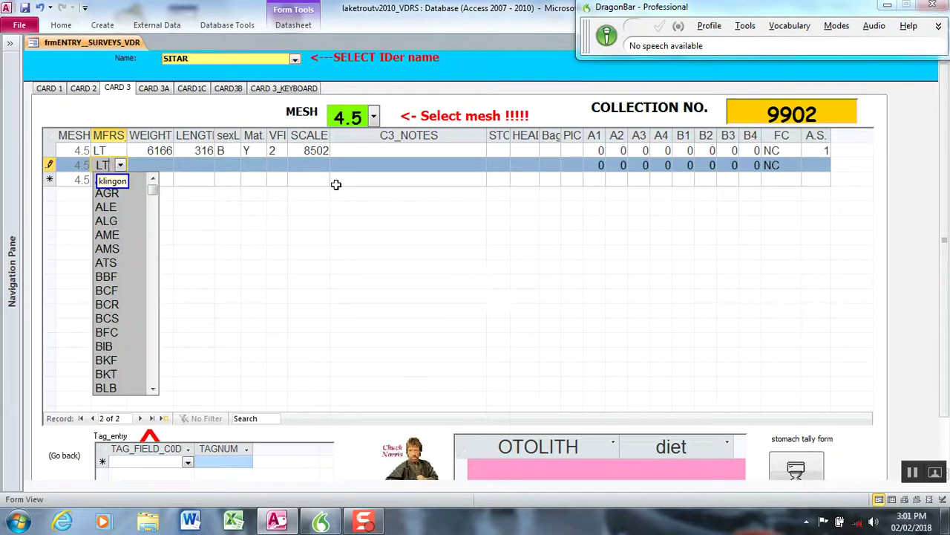
{"action": "left_click", "coordinate": [40, 8]}
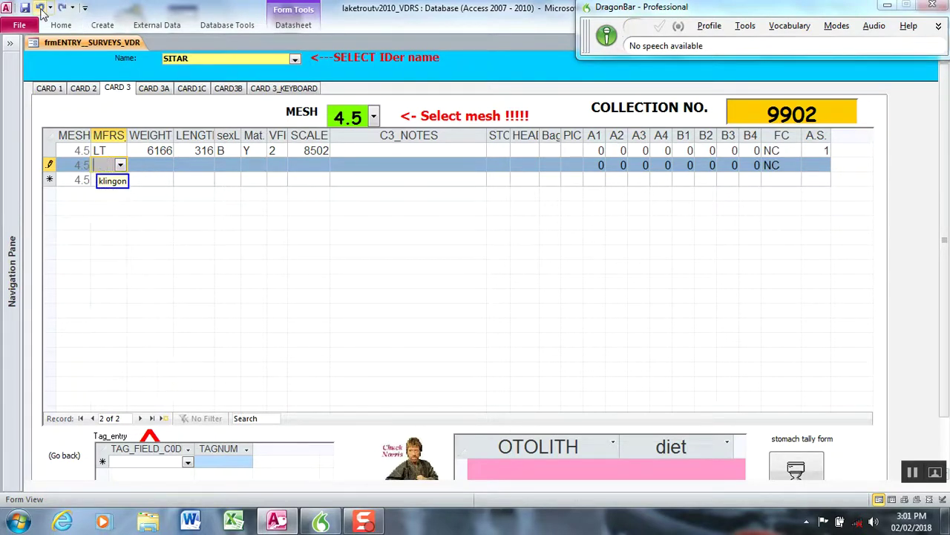
{"action": "left_click", "coordinate": [606, 37]}
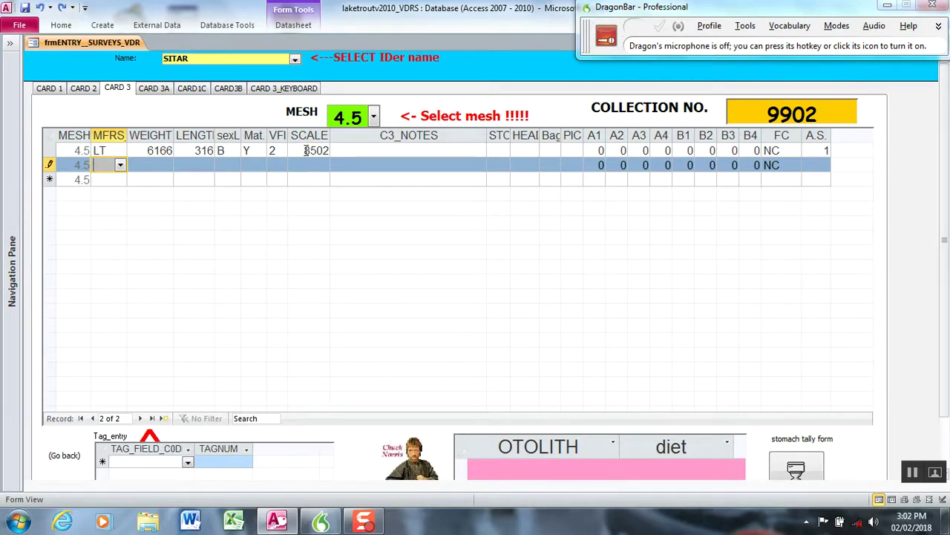
Step: Say 'klingon' with the mic on to put LT in record 2's MFRS and tab to WEIGHT, then cancel the Dictation Box
{"action": "left_click", "coordinate": [607, 37]}
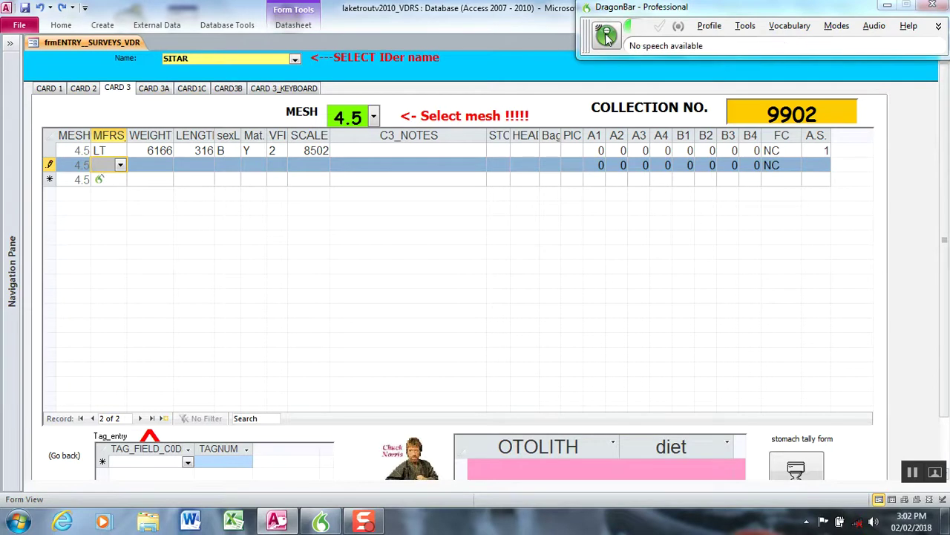
{"action": "type", "text": "LT"}
{"action": "key", "text": "Tab"}
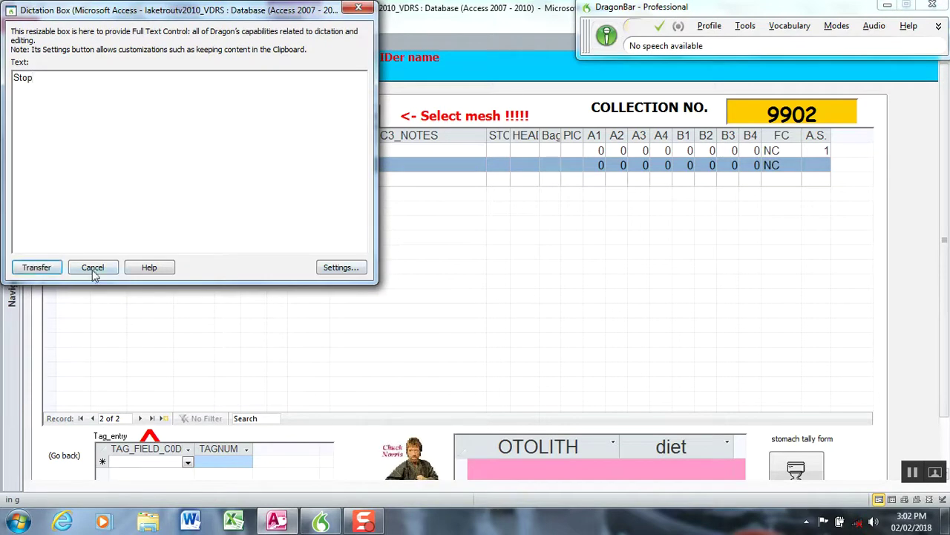
{"action": "left_click", "coordinate": [609, 36]}
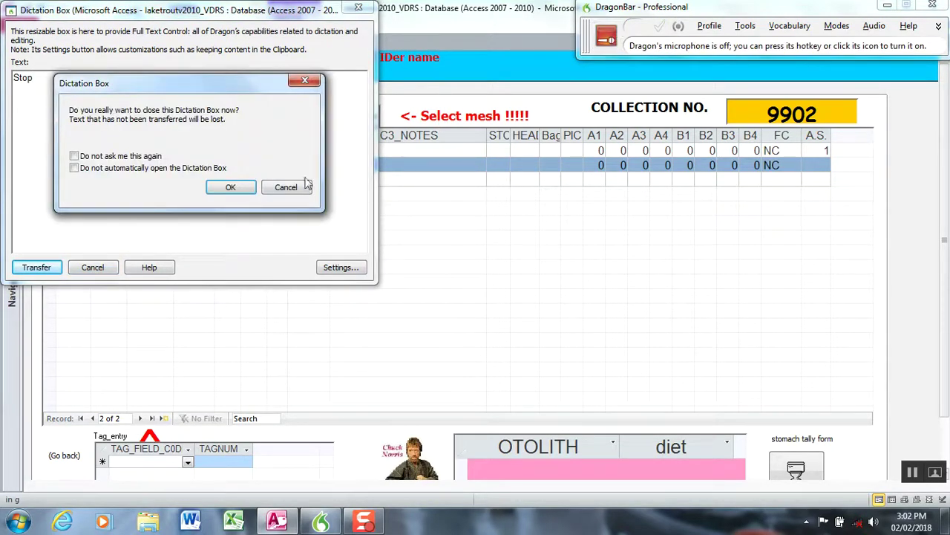
{"action": "left_click", "coordinate": [231, 188]}
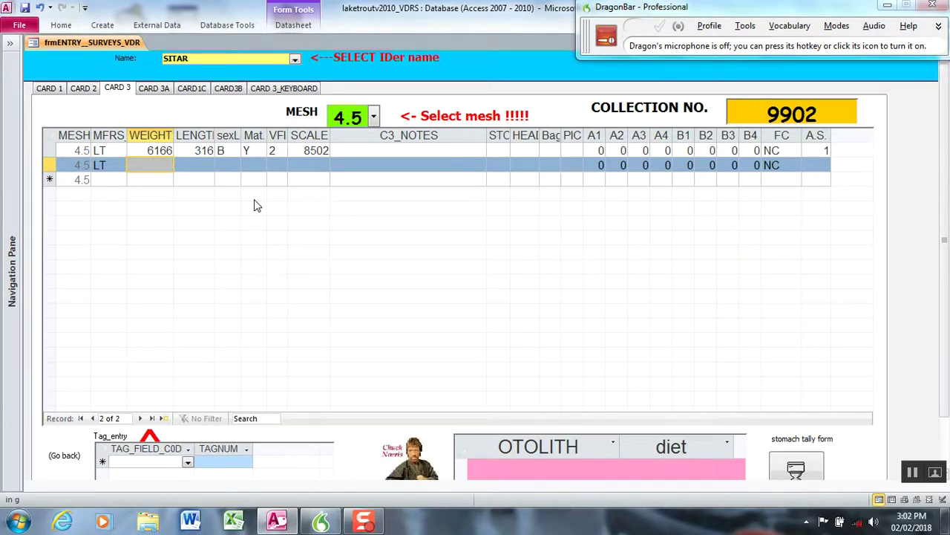
Step: Turn the DragonBar microphone on, then switch it to sleep mode
{"action": "left_click", "coordinate": [607, 35]}
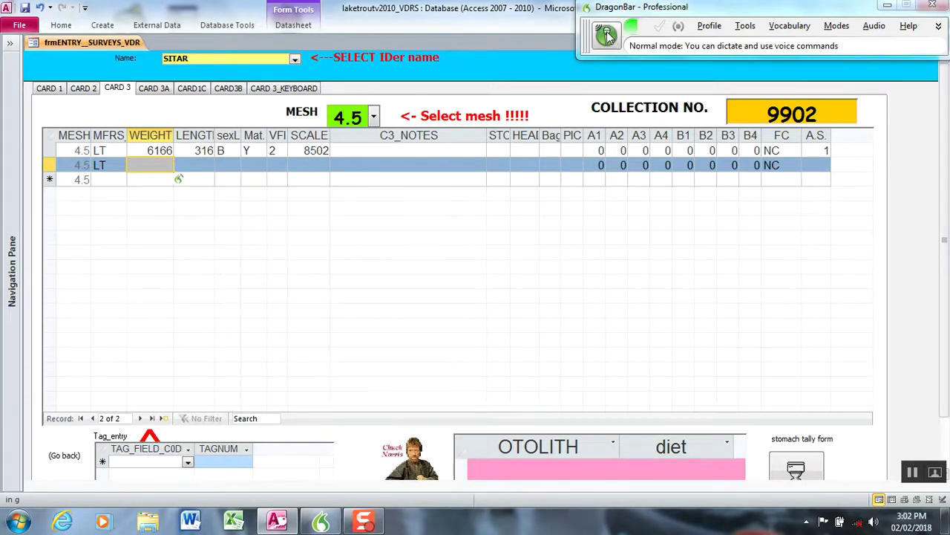
{"action": "left_click", "coordinate": [607, 35]}
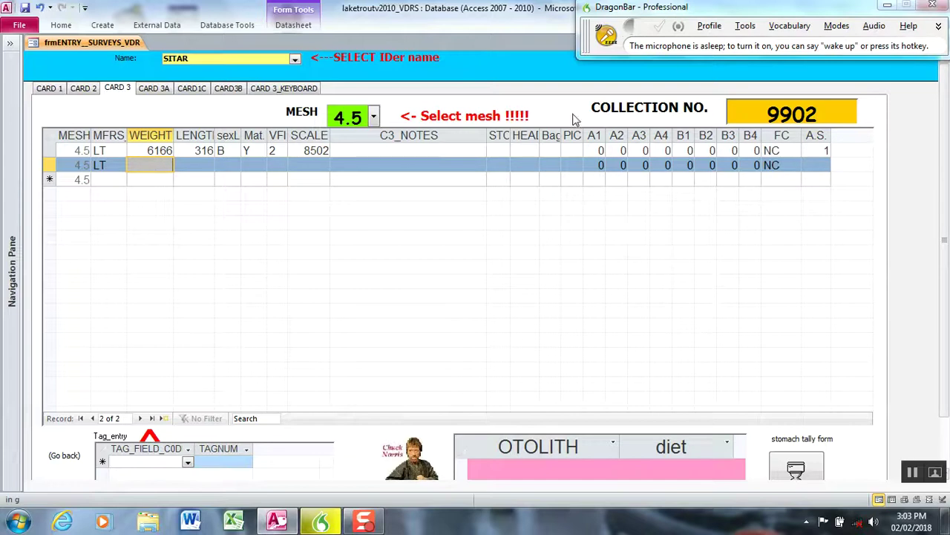
Step: Show the DragonBar Tools menu with DragonPad, Dictation Box, Command Browser and Options
{"action": "left_click", "coordinate": [741, 26]}
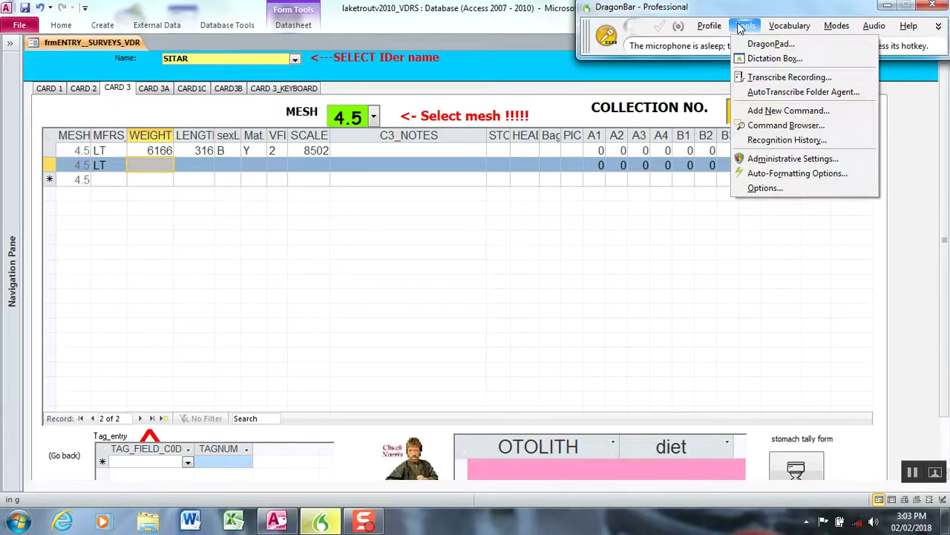